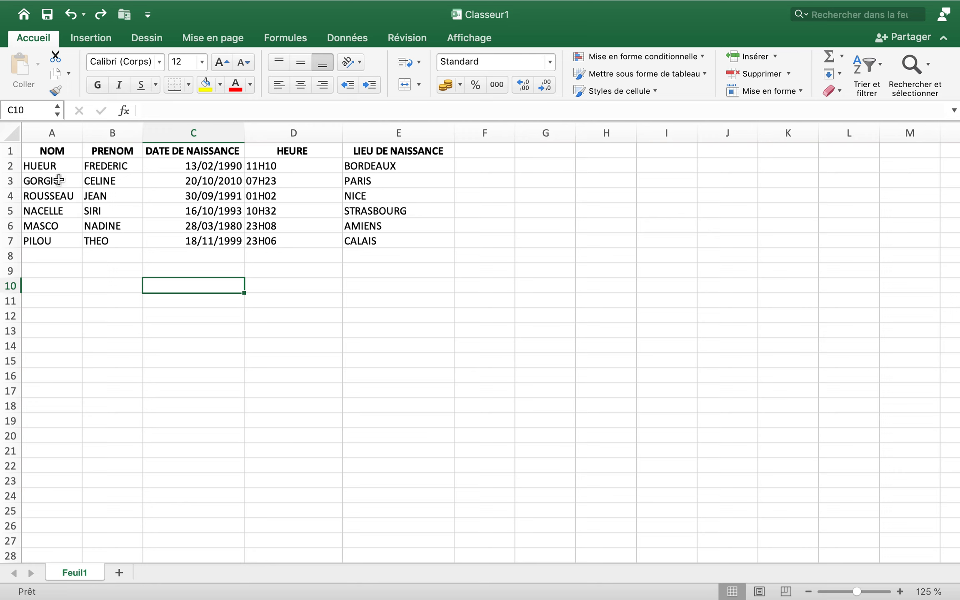
Step: Convert the data range A1:E7 into a table with headers
{"action": "left_click_drag", "start_coordinate": [58, 151], "coordinate": [341, 256]}
{"action": "left_click", "coordinate": [340, 256]}
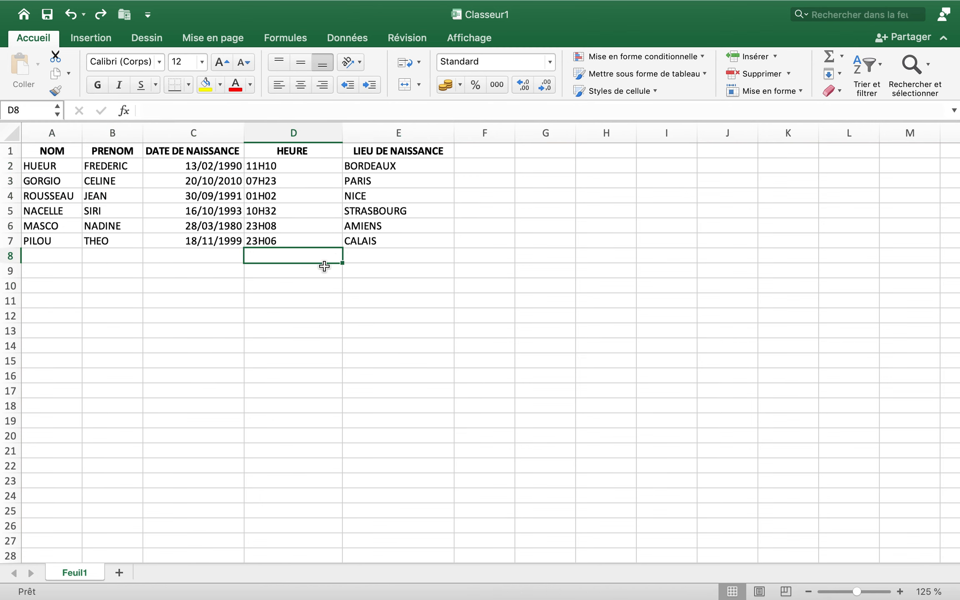
{"action": "left_click_drag", "start_coordinate": [63, 153], "coordinate": [357, 238]}
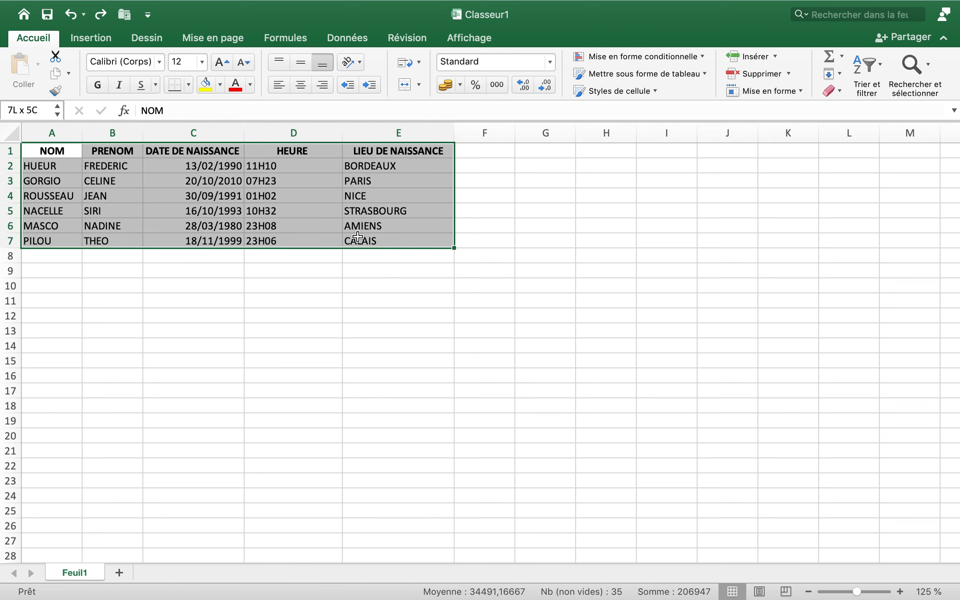
{"action": "left_click_drag", "start_coordinate": [357, 238], "coordinate": [358, 237]}
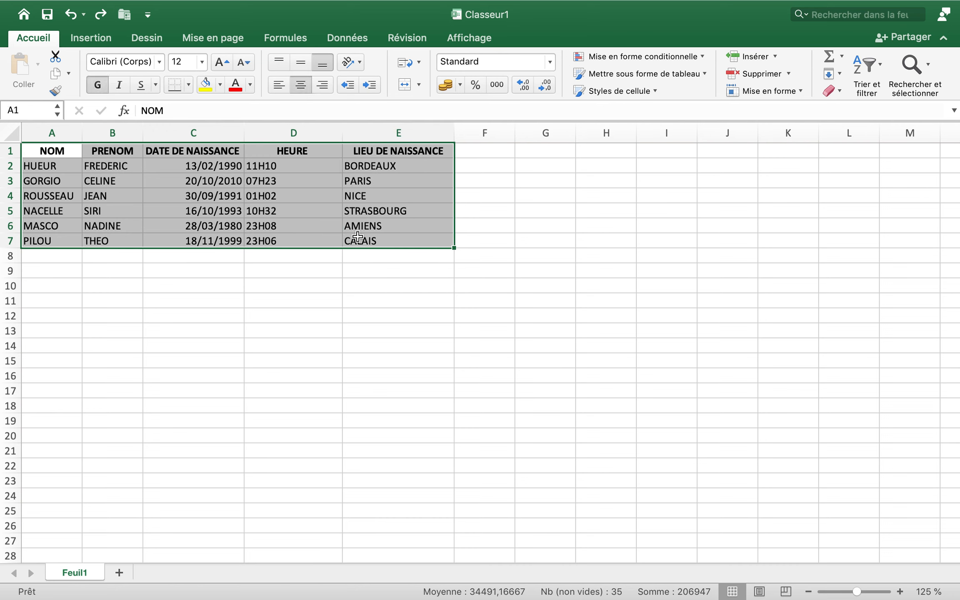
{"action": "left_click", "coordinate": [89, 40]}
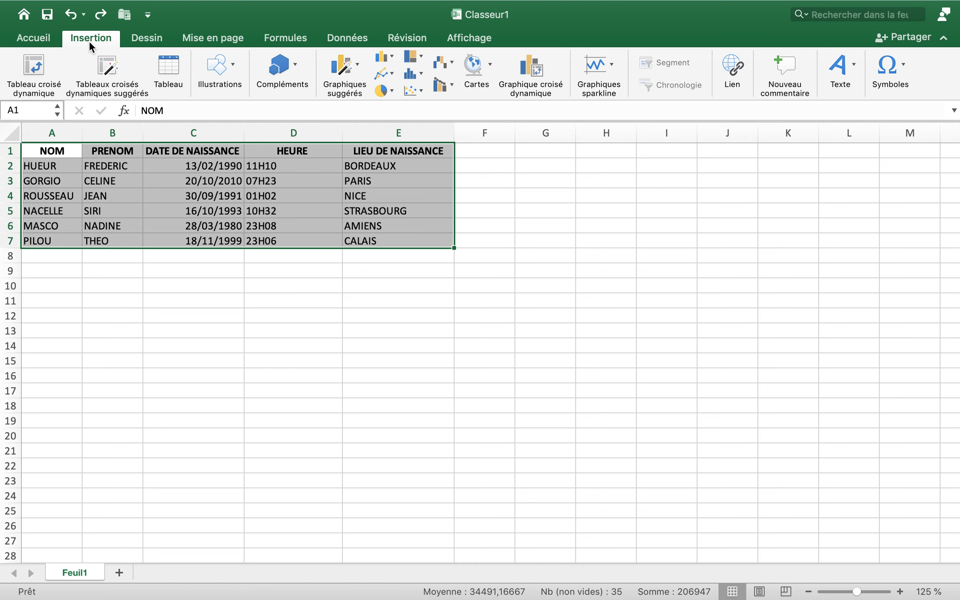
{"action": "left_click", "coordinate": [170, 73]}
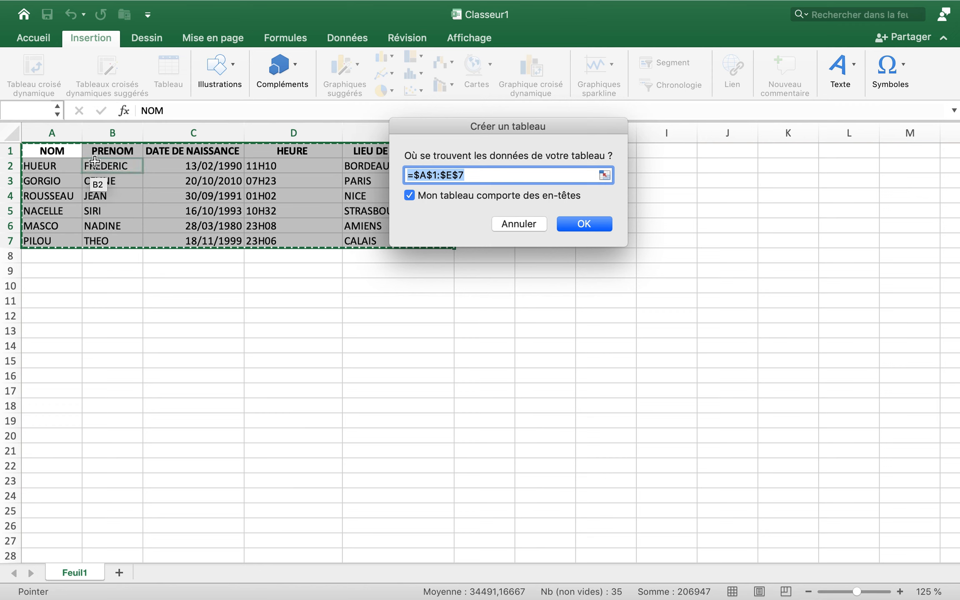
{"action": "left_click_drag", "start_coordinate": [422, 127], "coordinate": [507, 130]}
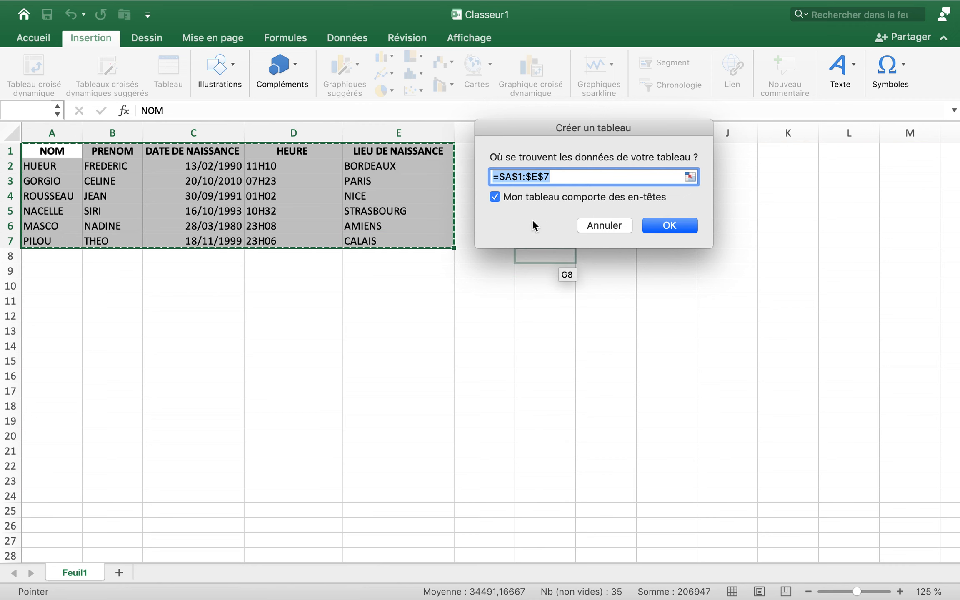
{"action": "left_click", "coordinate": [680, 225]}
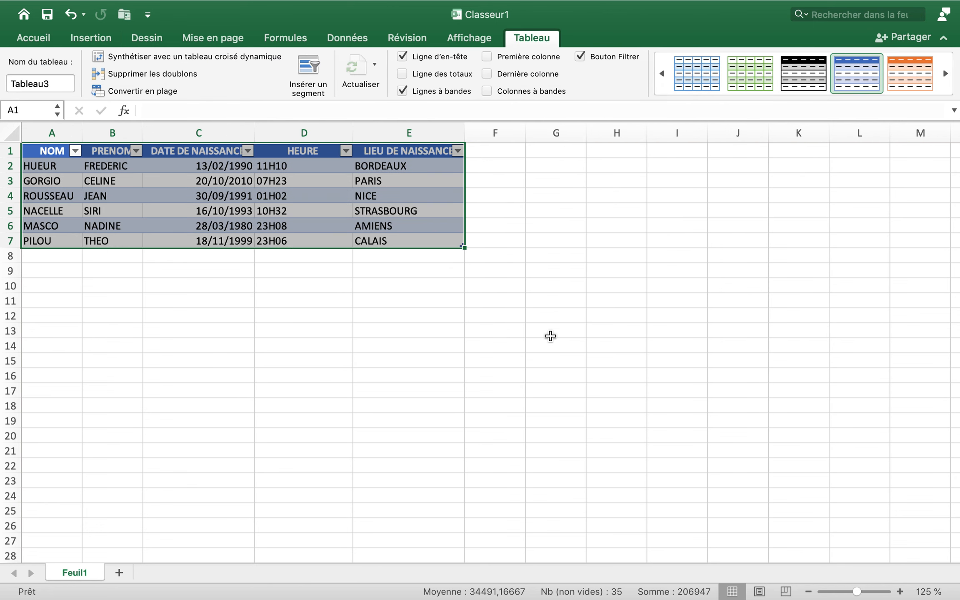
{"action": "left_click", "coordinate": [550, 336]}
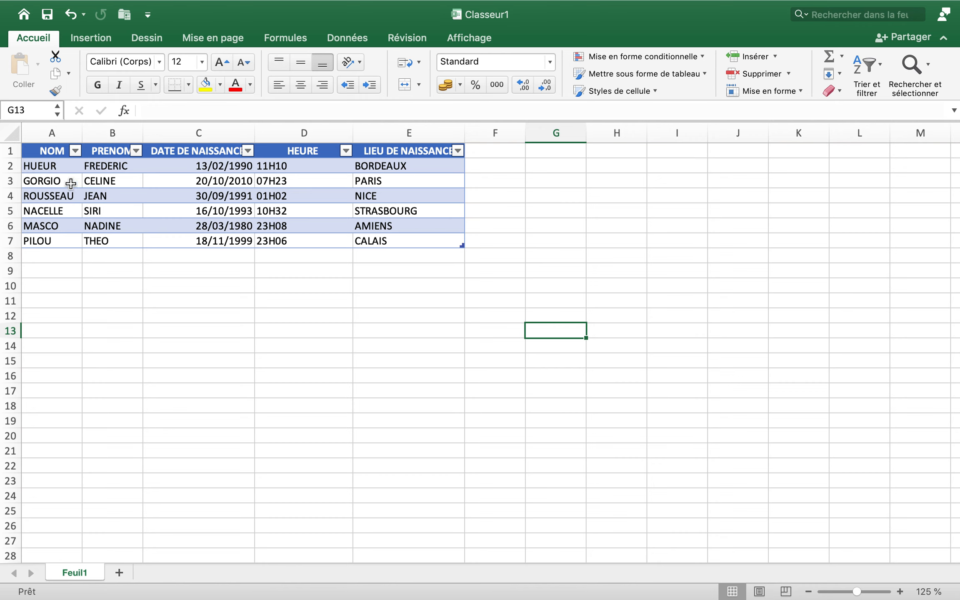
Step: Sort the table by the NOM column, trying descending order before settling on ascending order
{"action": "left_click", "coordinate": [75, 151]}
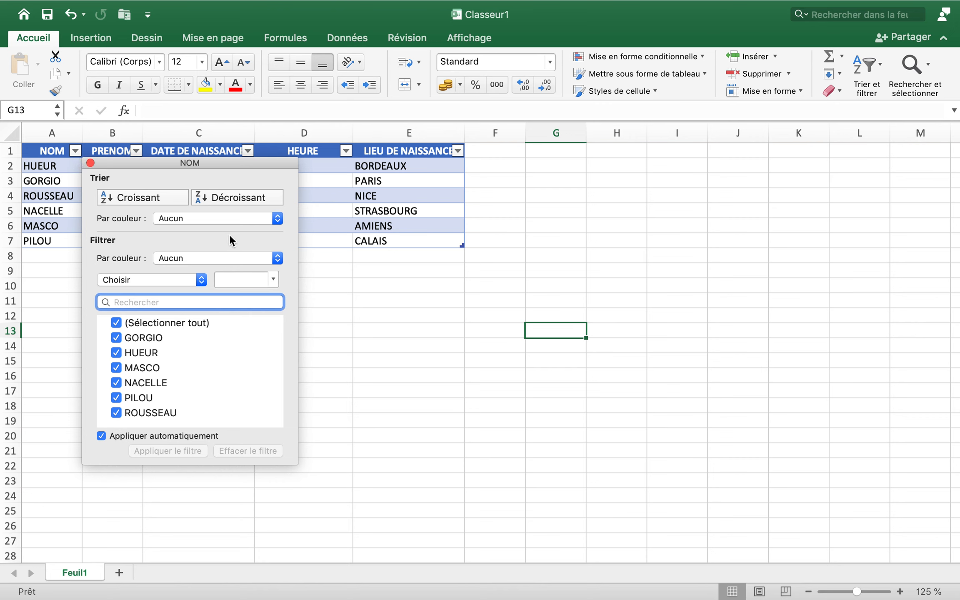
{"action": "left_click", "coordinate": [277, 259]}
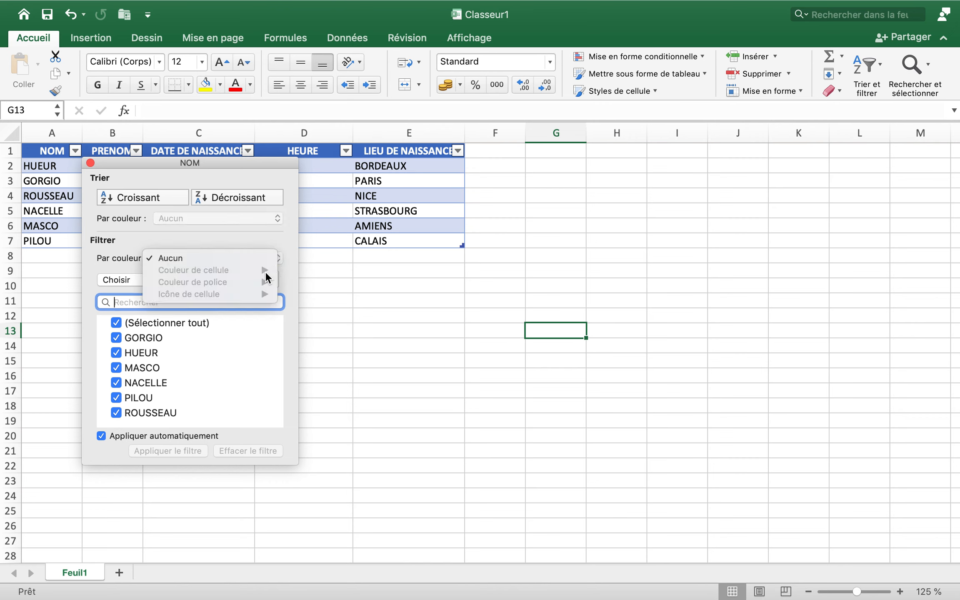
{"action": "left_click", "coordinate": [246, 238]}
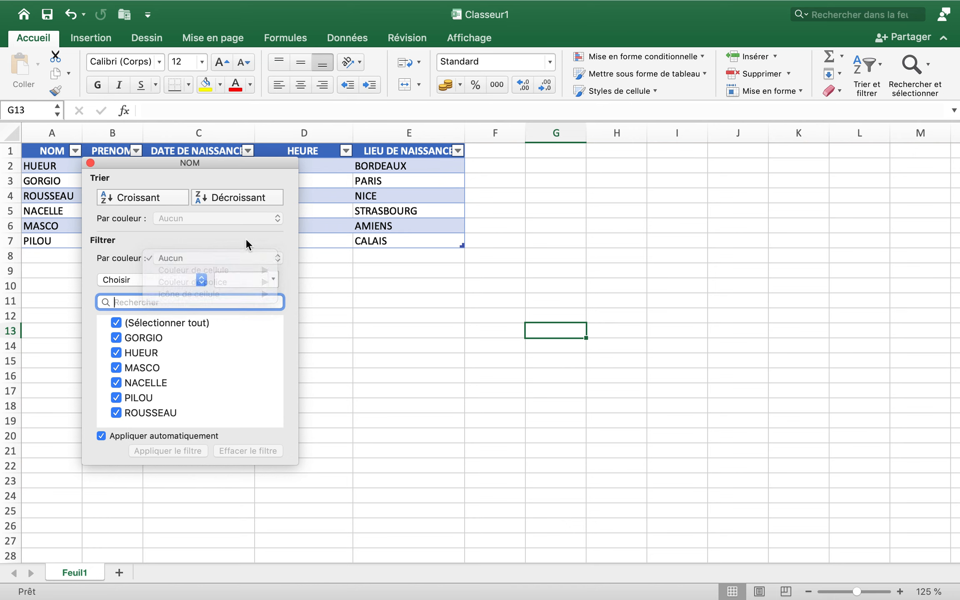
{"action": "left_click", "coordinate": [120, 195]}
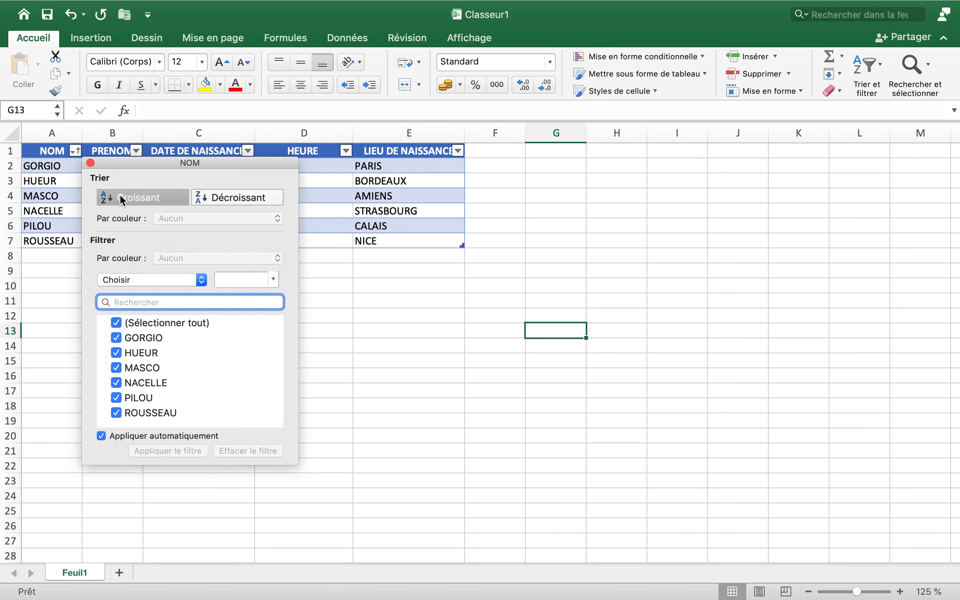
{"action": "left_click", "coordinate": [218, 197]}
{"action": "left_click", "coordinate": [155, 200]}
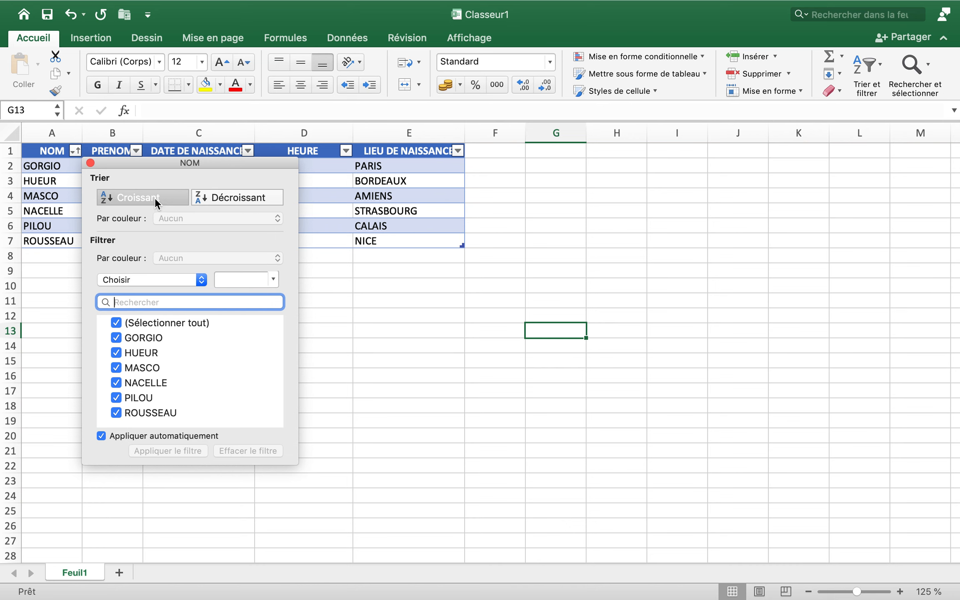
{"action": "left_click", "coordinate": [56, 336]}
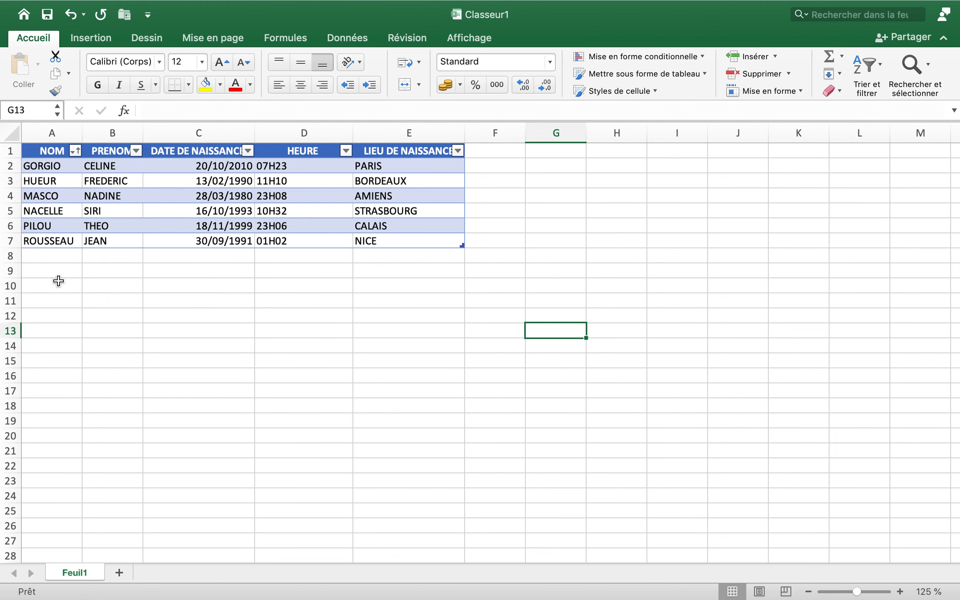
Step: Sort the table by the PRENOM column in ascending order
{"action": "left_click", "coordinate": [136, 152]}
{"action": "left_click", "coordinate": [182, 193]}
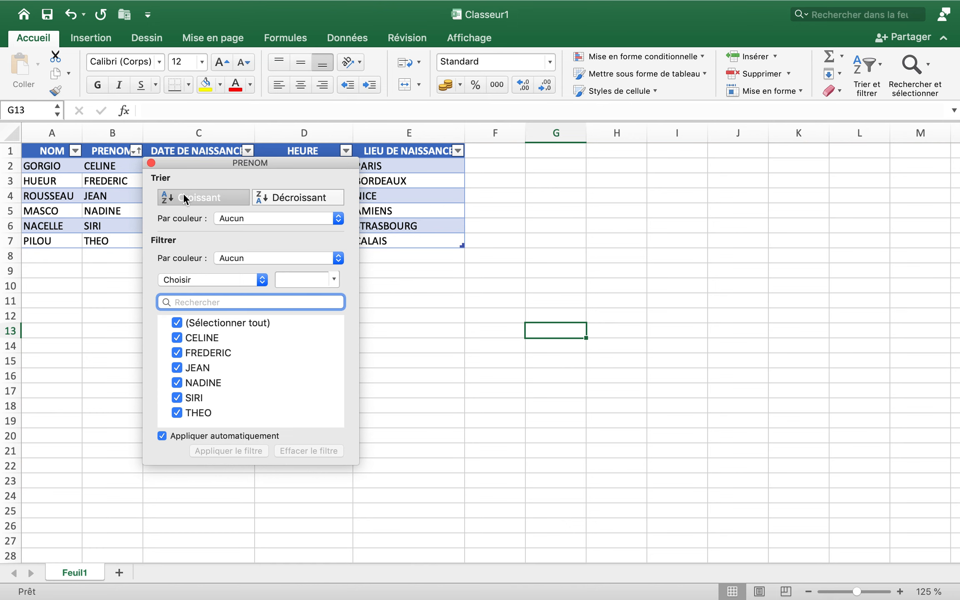
{"action": "left_click", "coordinate": [99, 290]}
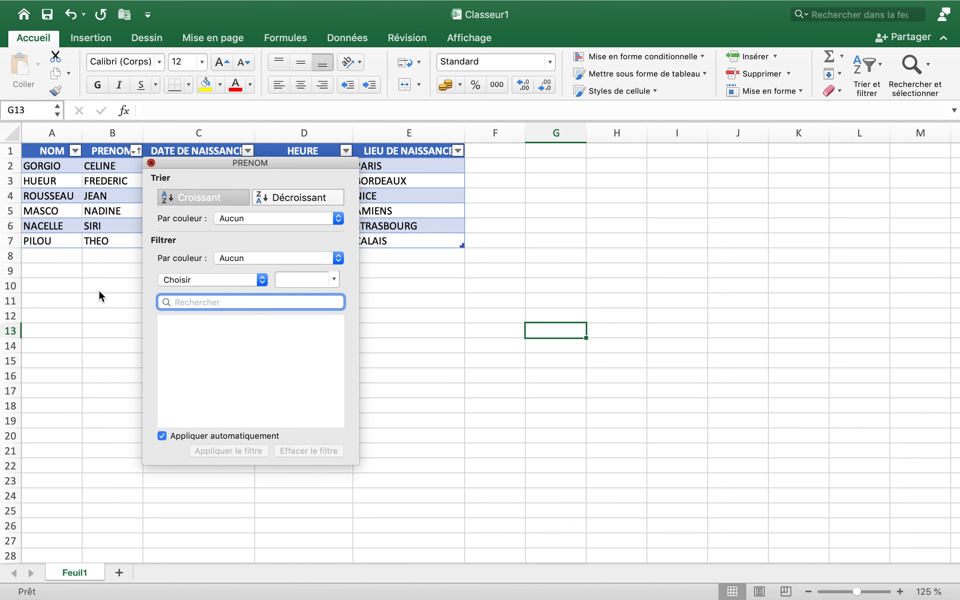
{"action": "left_click", "coordinate": [99, 290]}
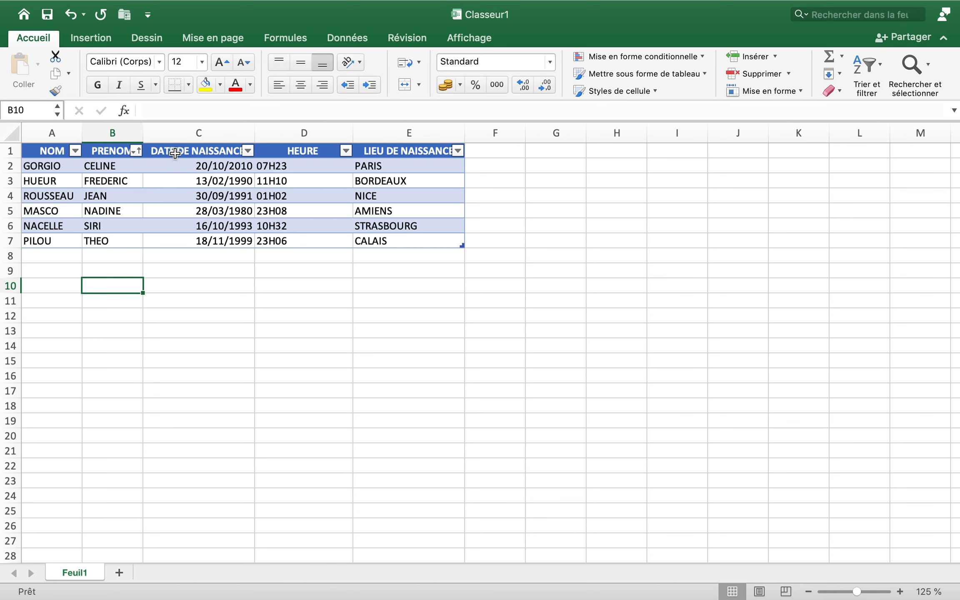
Step: Try the table without its header row and with a totals row, restoring the original setting of each
{"action": "left_click_drag", "start_coordinate": [44, 153], "coordinate": [358, 237]}
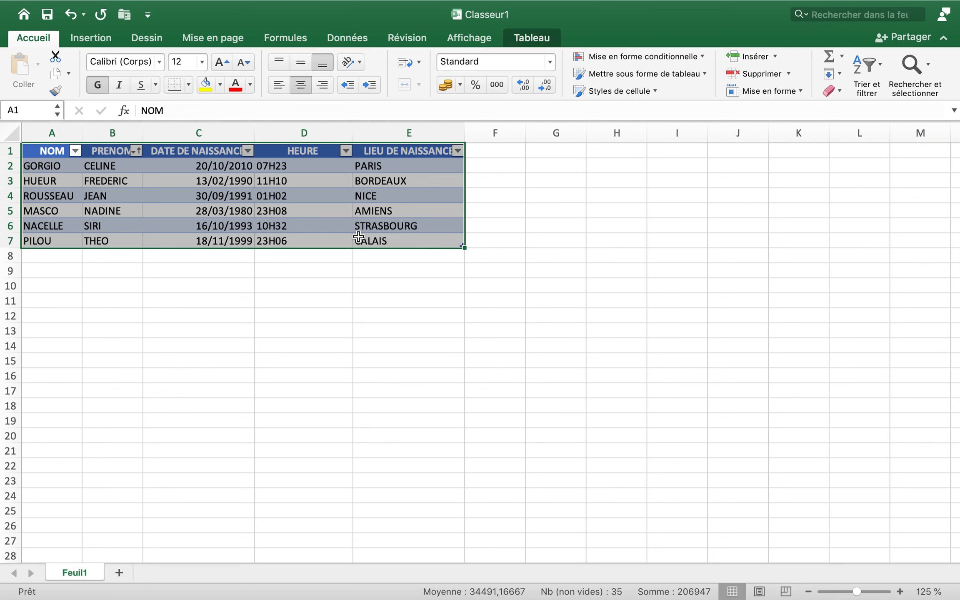
{"action": "left_click", "coordinate": [534, 41]}
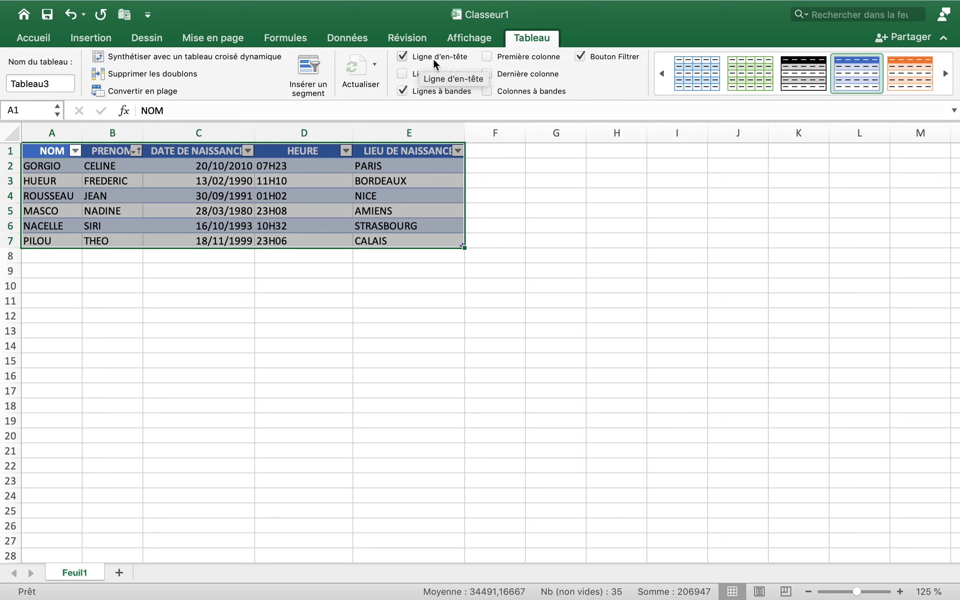
{"action": "left_click", "coordinate": [402, 57]}
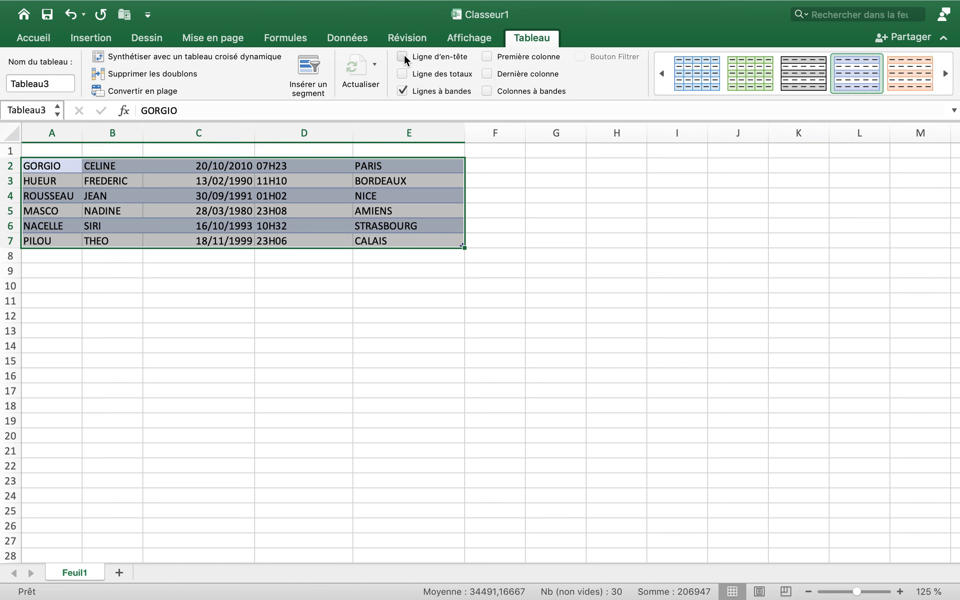
{"action": "left_click", "coordinate": [402, 57]}
{"action": "left_click", "coordinate": [402, 56]}
{"action": "left_click", "coordinate": [402, 56]}
{"action": "left_click", "coordinate": [402, 74]}
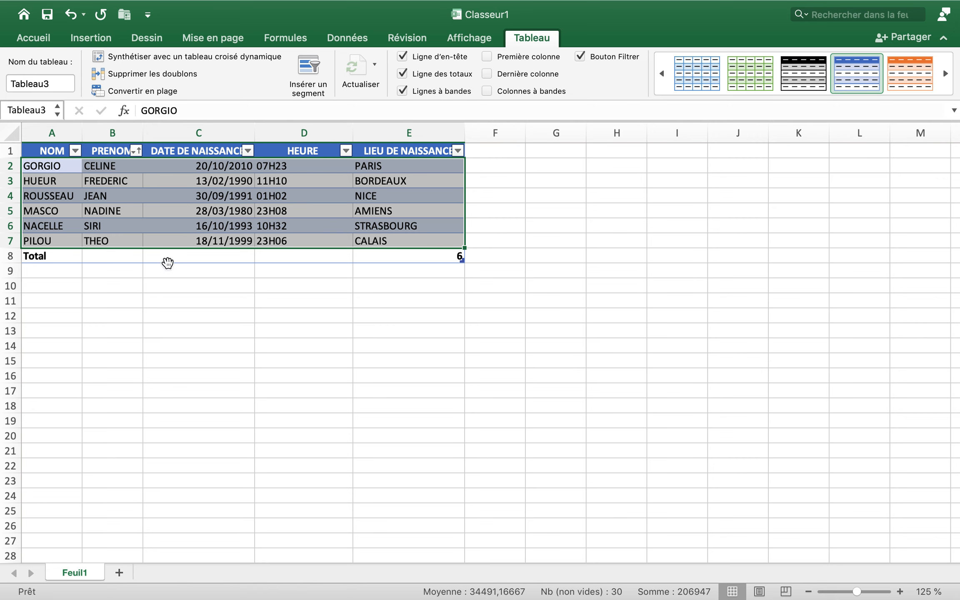
{"action": "left_click", "coordinate": [401, 73]}
Step: Try the table without banded rows and with banded columns, restoring the original setting of each
{"action": "left_click", "coordinate": [403, 88]}
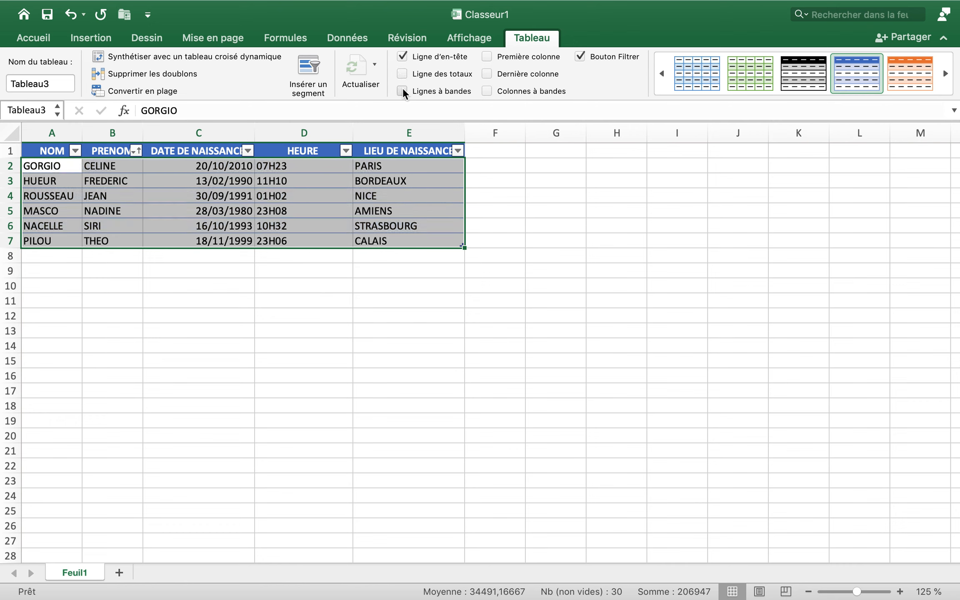
{"action": "left_click", "coordinate": [403, 88]}
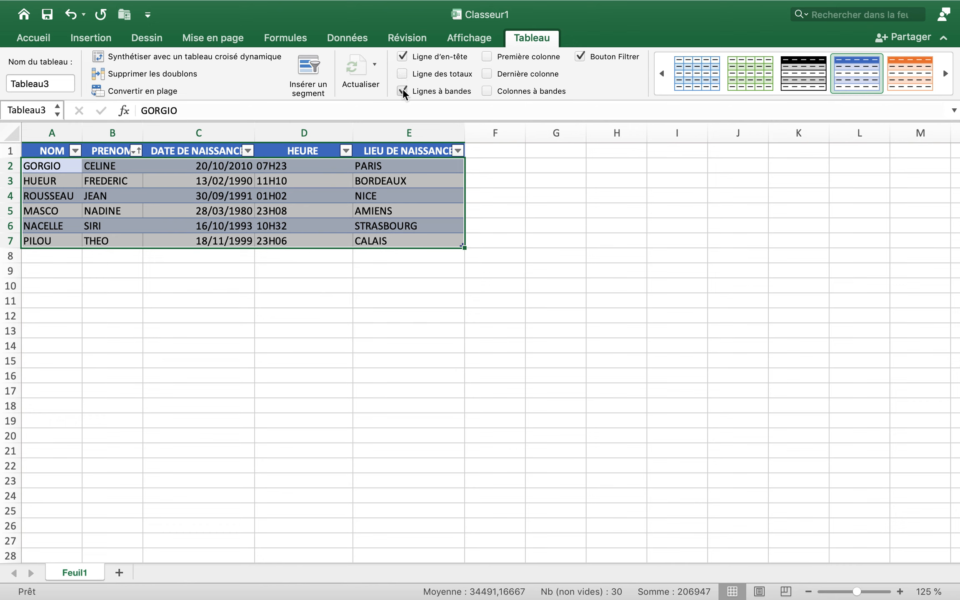
{"action": "left_click", "coordinate": [403, 88]}
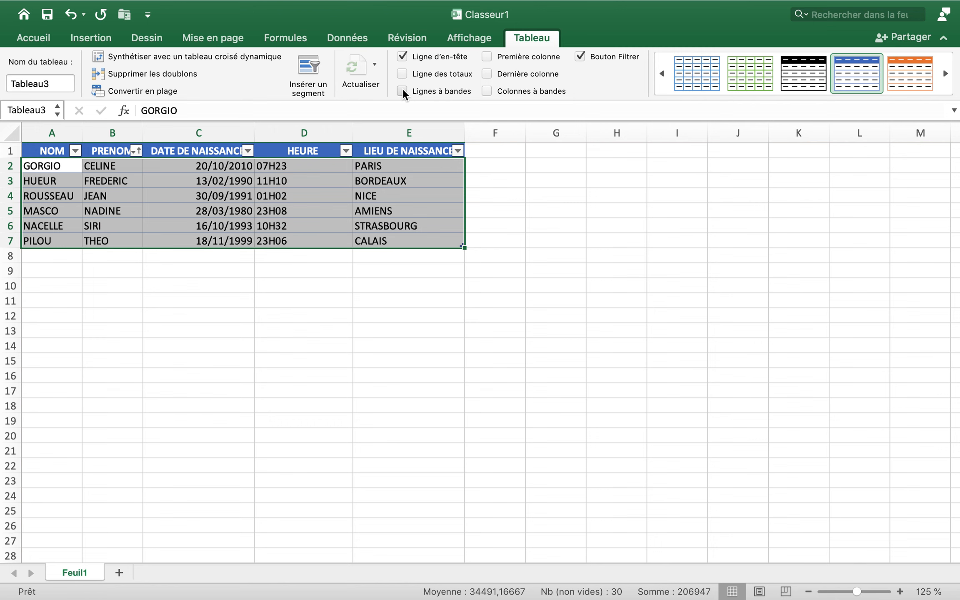
{"action": "left_click", "coordinate": [403, 88]}
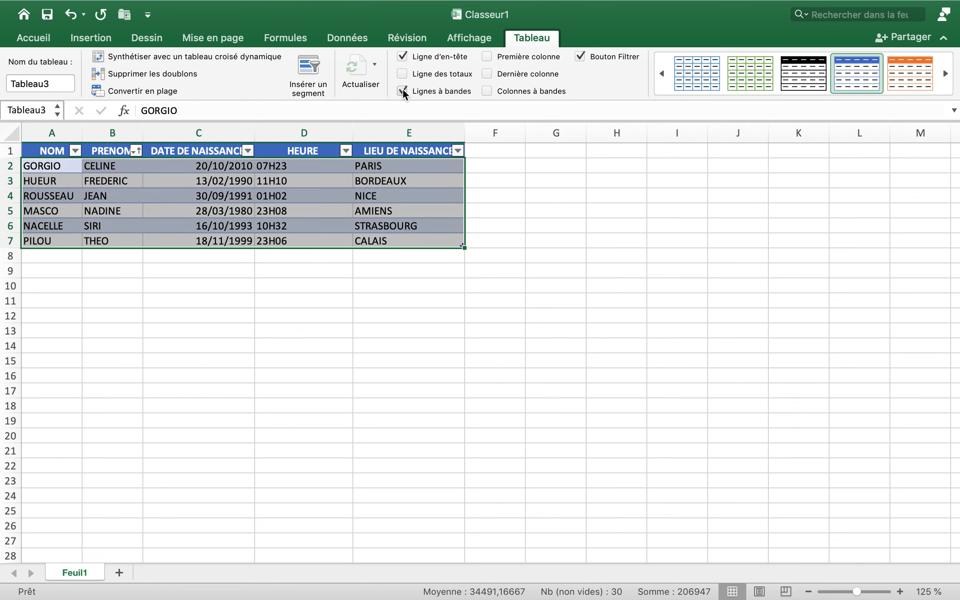
{"action": "left_click", "coordinate": [488, 90]}
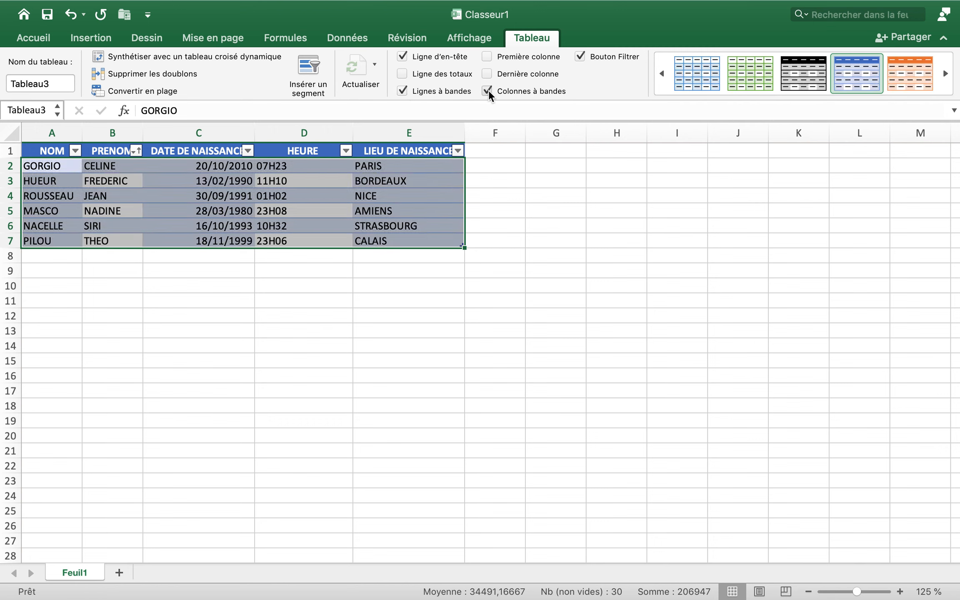
{"action": "left_click", "coordinate": [488, 91]}
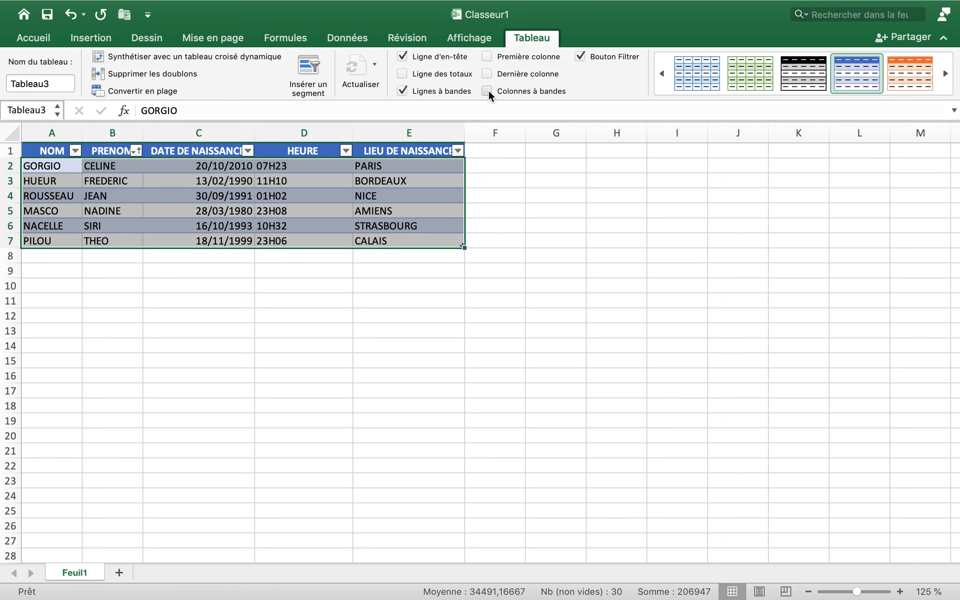
{"action": "left_click", "coordinate": [487, 90]}
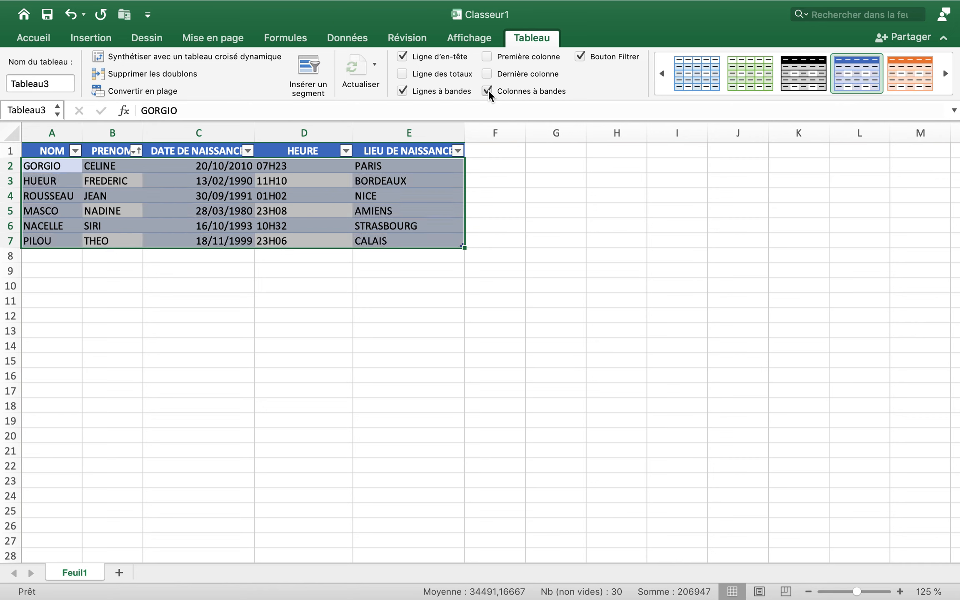
{"action": "left_click", "coordinate": [488, 91]}
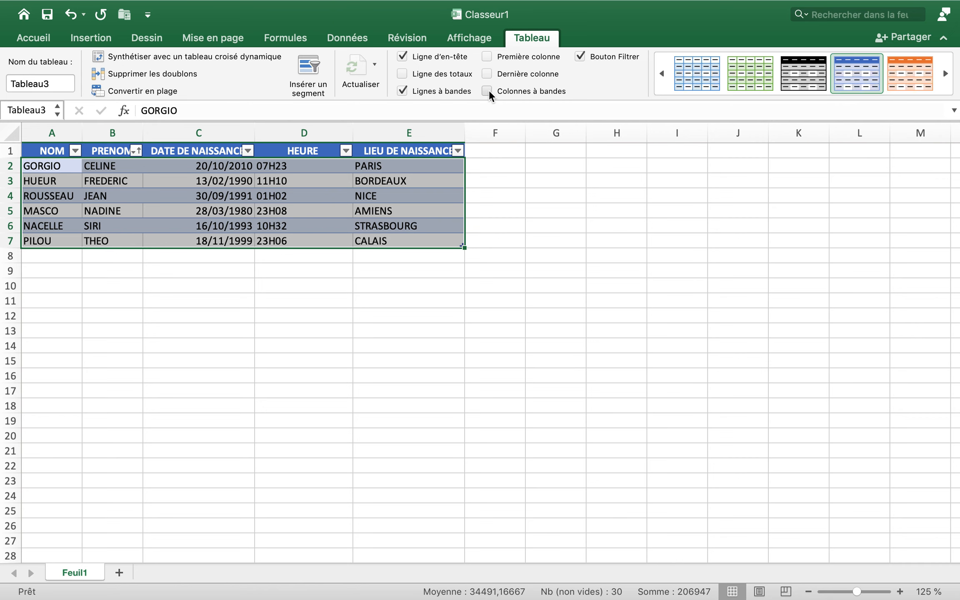
Step: Try the special formatting for the table's first and last columns, and turn both options back off
{"action": "left_click", "coordinate": [487, 58]}
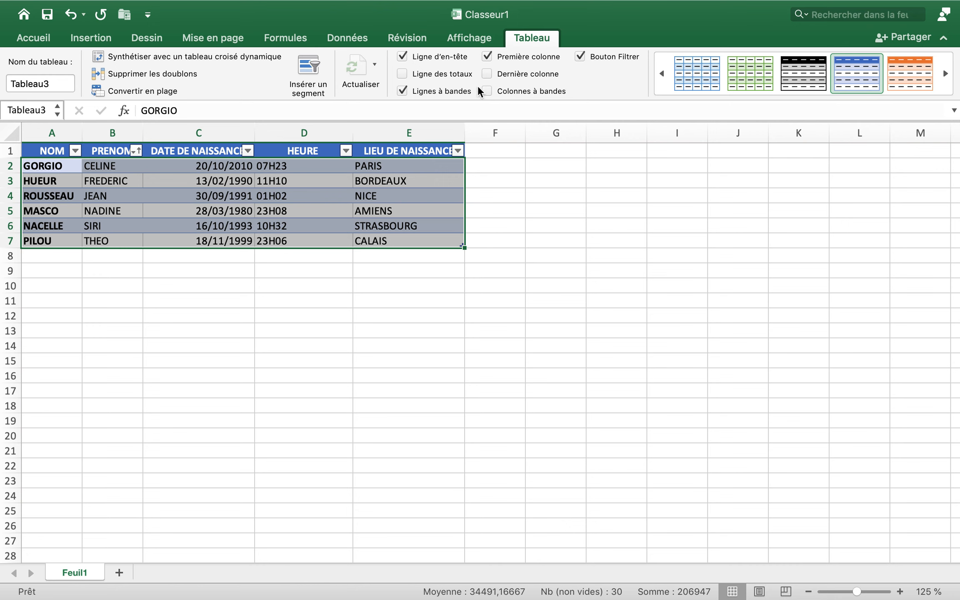
{"action": "left_click", "coordinate": [485, 73]}
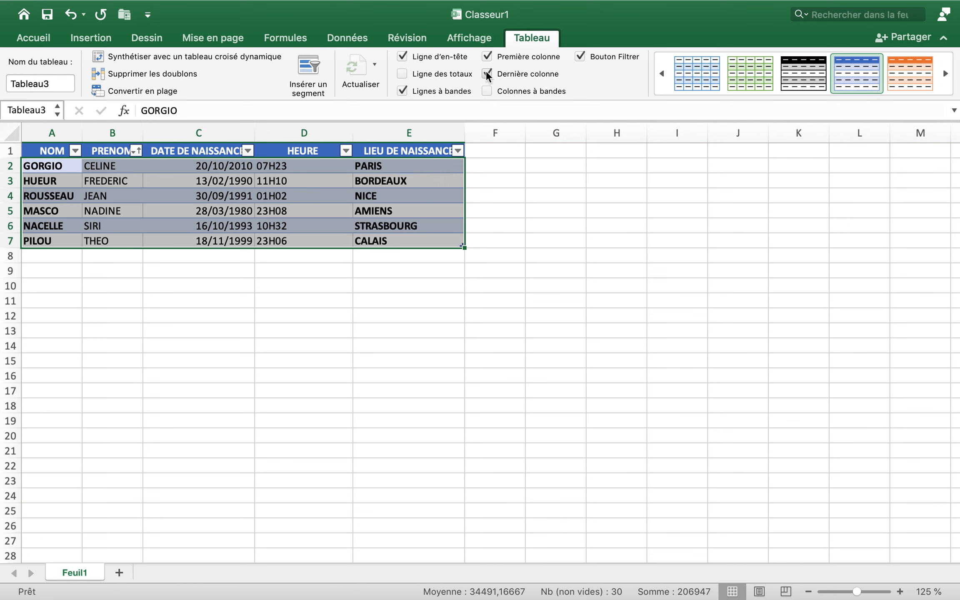
{"action": "left_click", "coordinate": [486, 71]}
{"action": "left_click", "coordinate": [486, 57]}
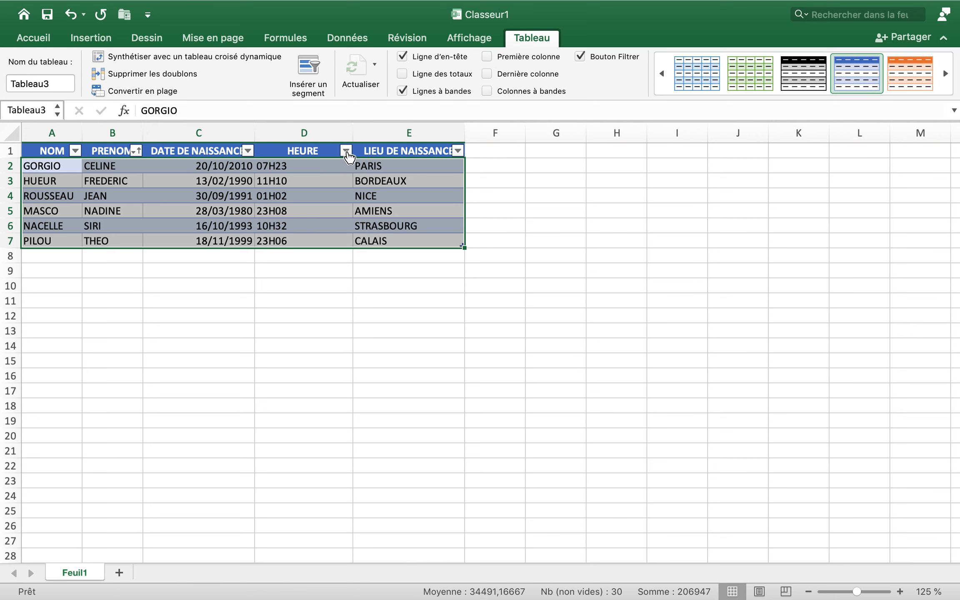
Step: Hide the filter buttons in the table's header row and show them again
{"action": "left_click", "coordinate": [580, 55]}
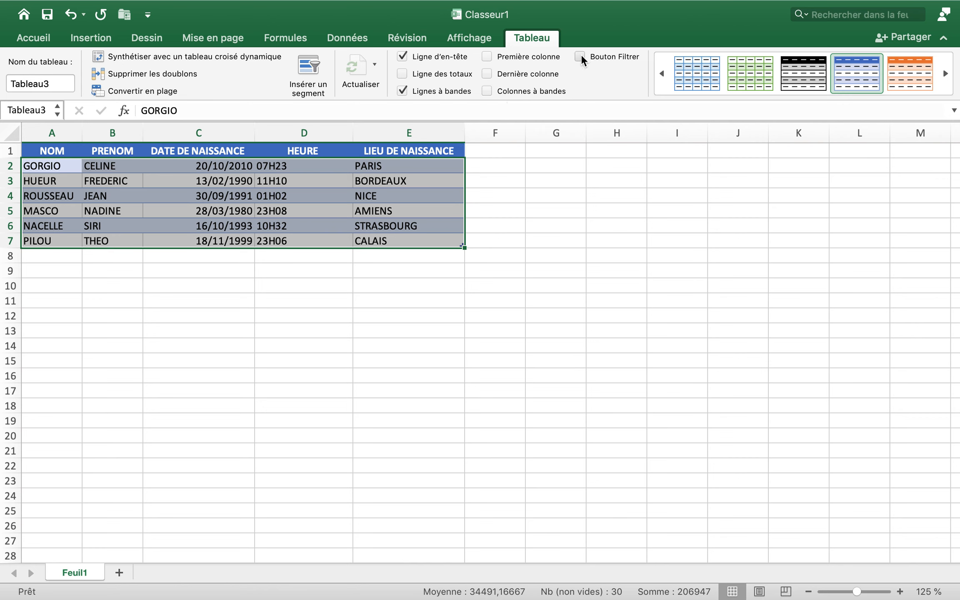
{"action": "left_click", "coordinate": [580, 55]}
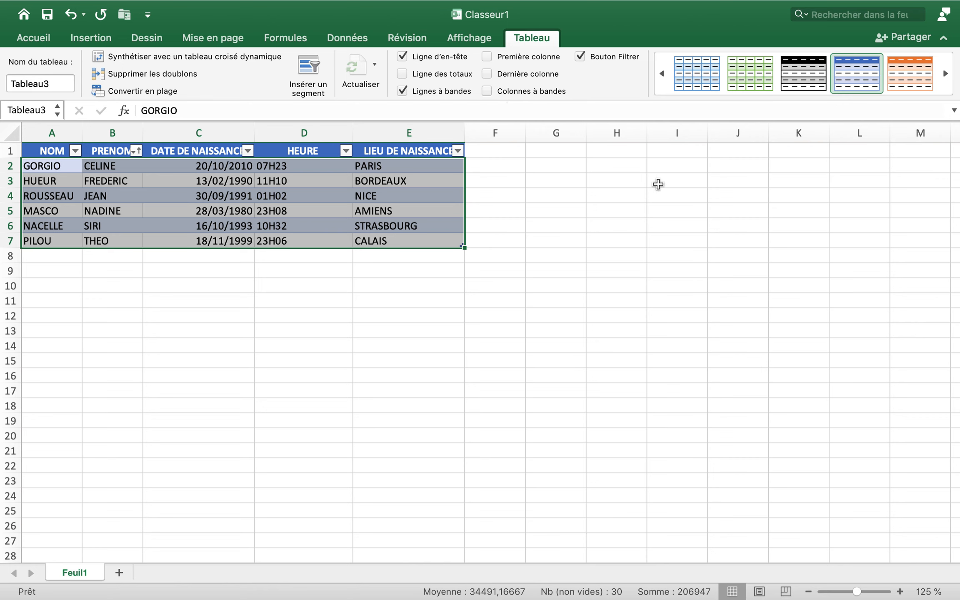
Step: Apply the gold table style from the second row of the Moyen styles, and deselect the table
{"action": "mouse_move", "coordinate": [812, 77]}
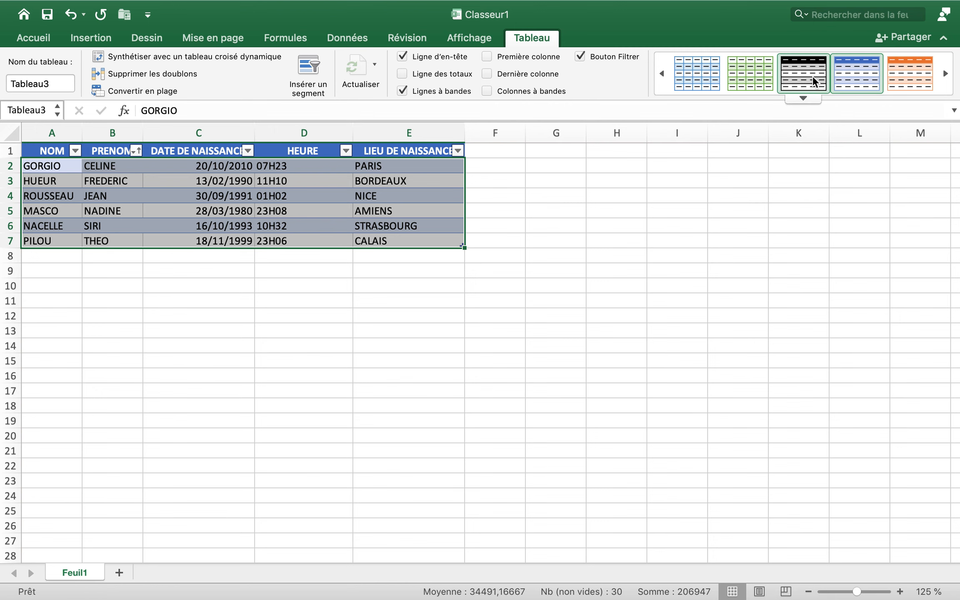
{"action": "left_click", "coordinate": [806, 100]}
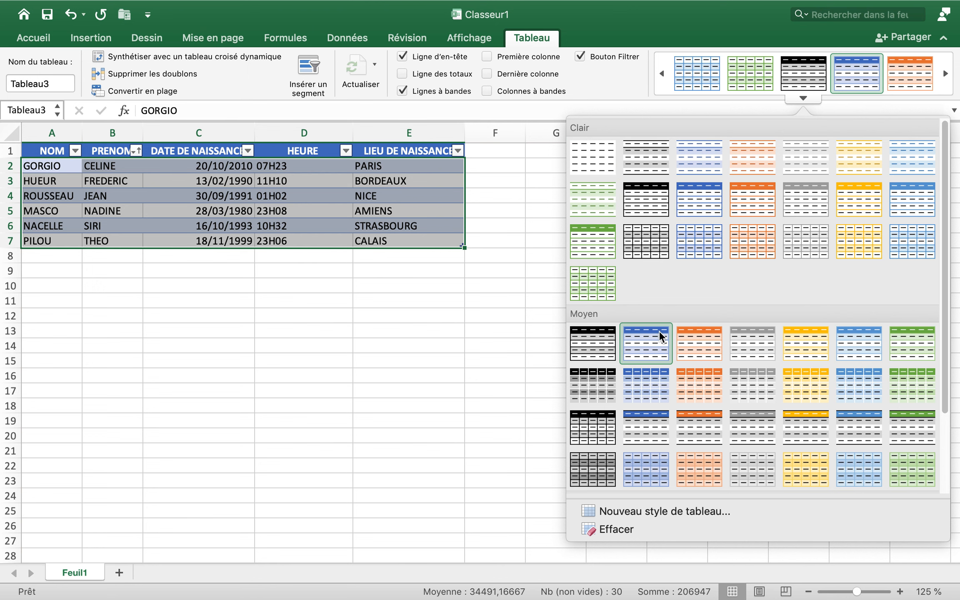
{"action": "scroll", "coordinate": [659, 330], "scroll_direction": "down", "scroll_amount": 3}
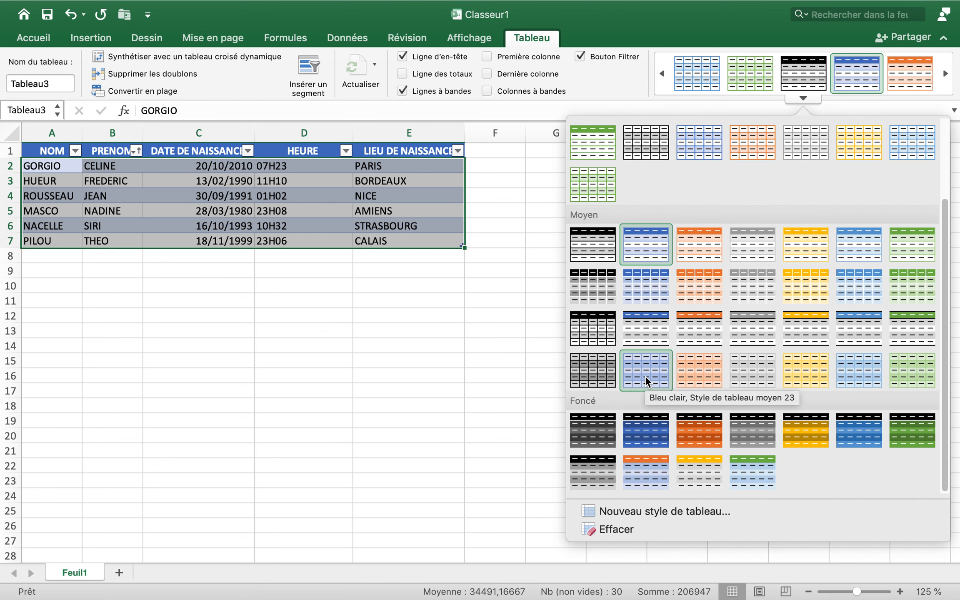
{"action": "scroll", "coordinate": [645, 376], "scroll_direction": "up", "scroll_amount": 3}
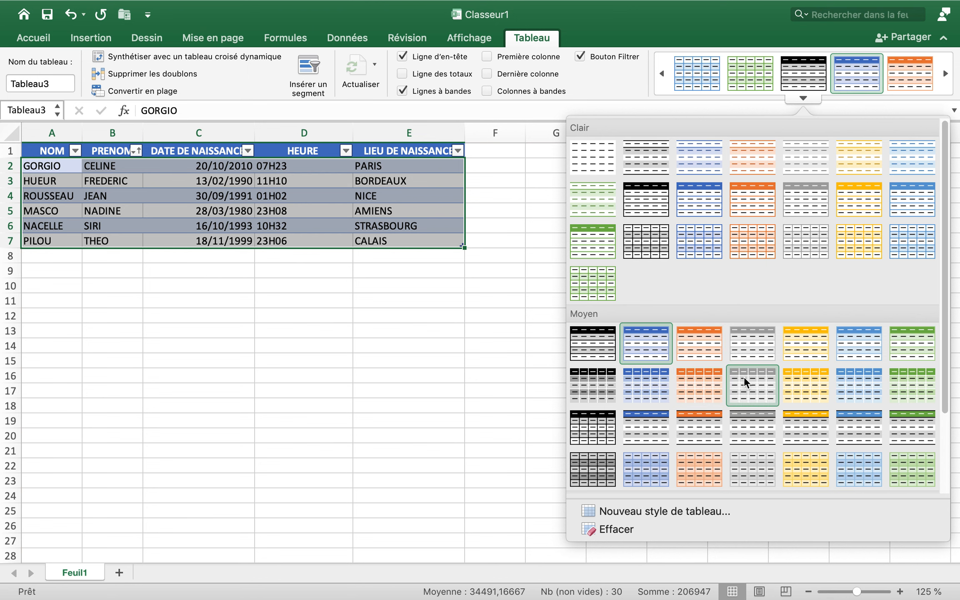
{"action": "left_click", "coordinate": [808, 383]}
{"action": "left_click", "coordinate": [598, 364]}
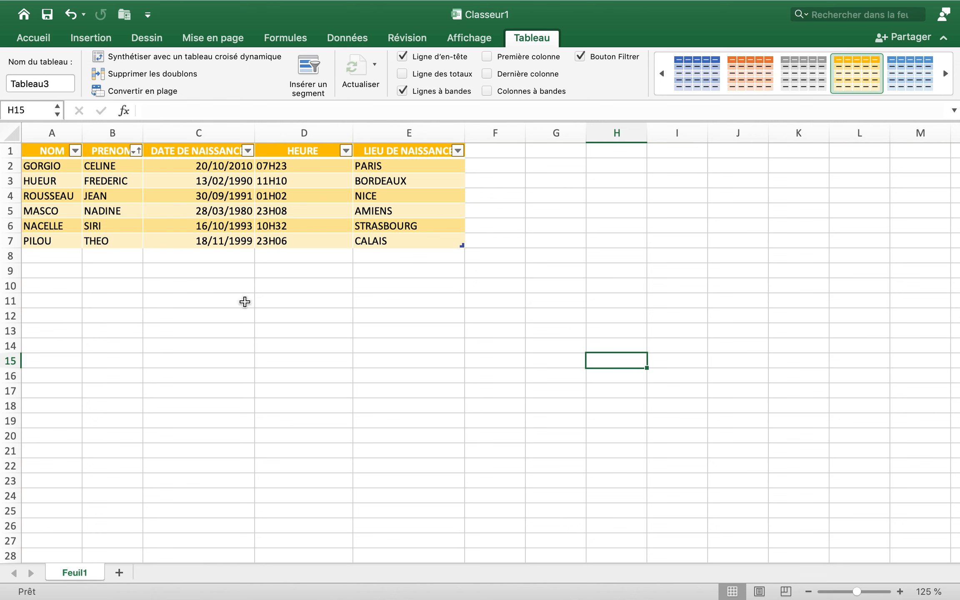